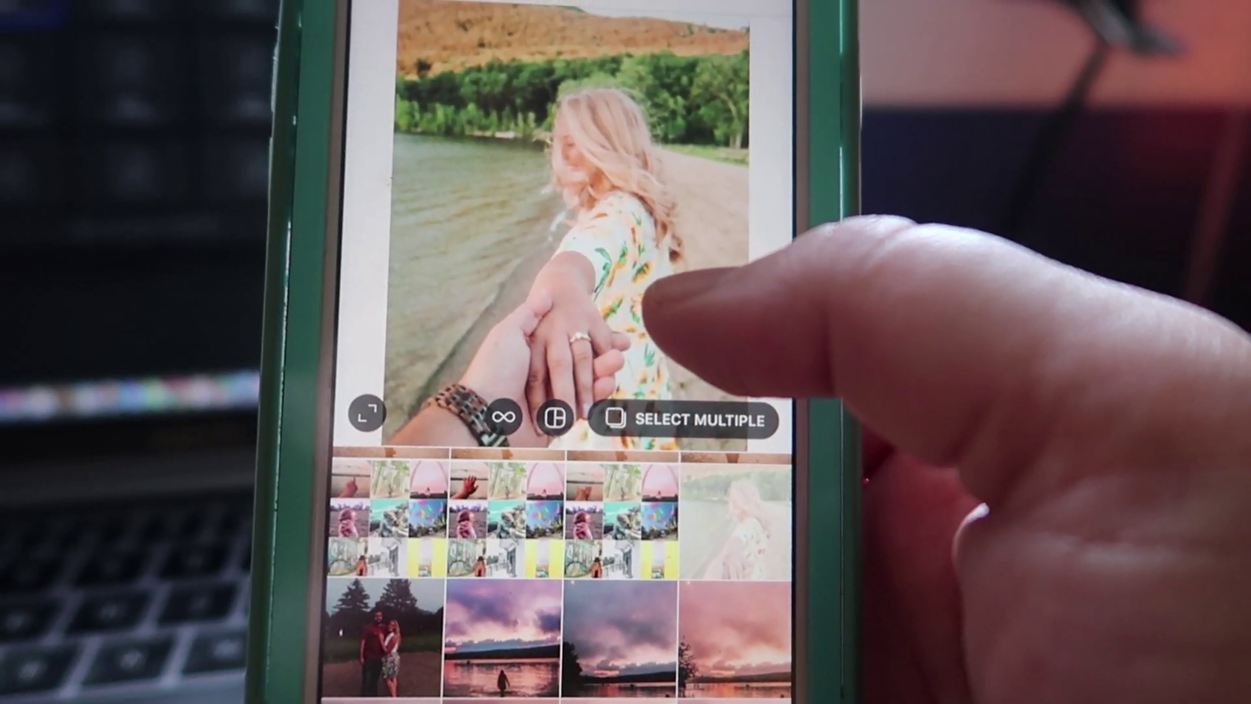
Step: Shift the portrait up and down in Instagram's crop preview, then zoom out to show the mountain
{"action": "left_click_drag", "start_coordinate": [651, 293], "coordinate": [648, 189]}
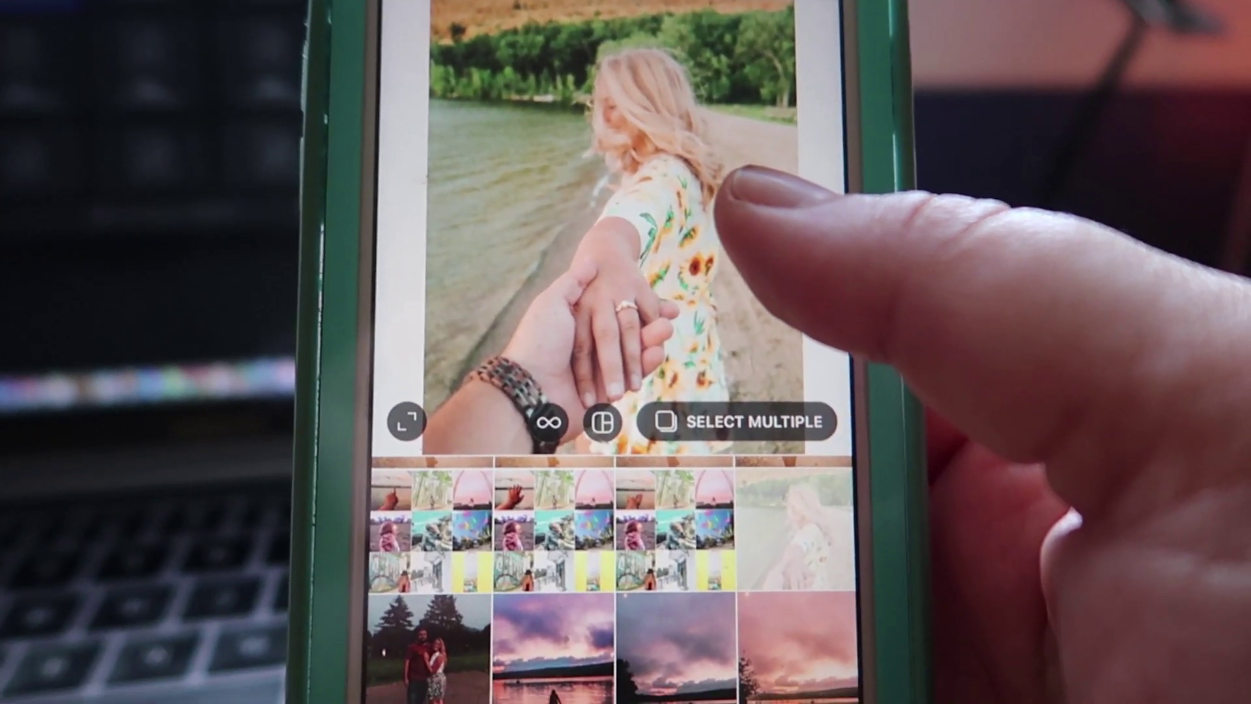
{"action": "mouse_move", "coordinate": [756, 215]}
{"action": "left_mouse_down"}
{"action": "mouse_move", "coordinate": [743, 338]}
{"action": "mouse_move", "coordinate": [730, 280]}
{"action": "left_mouse_up"}
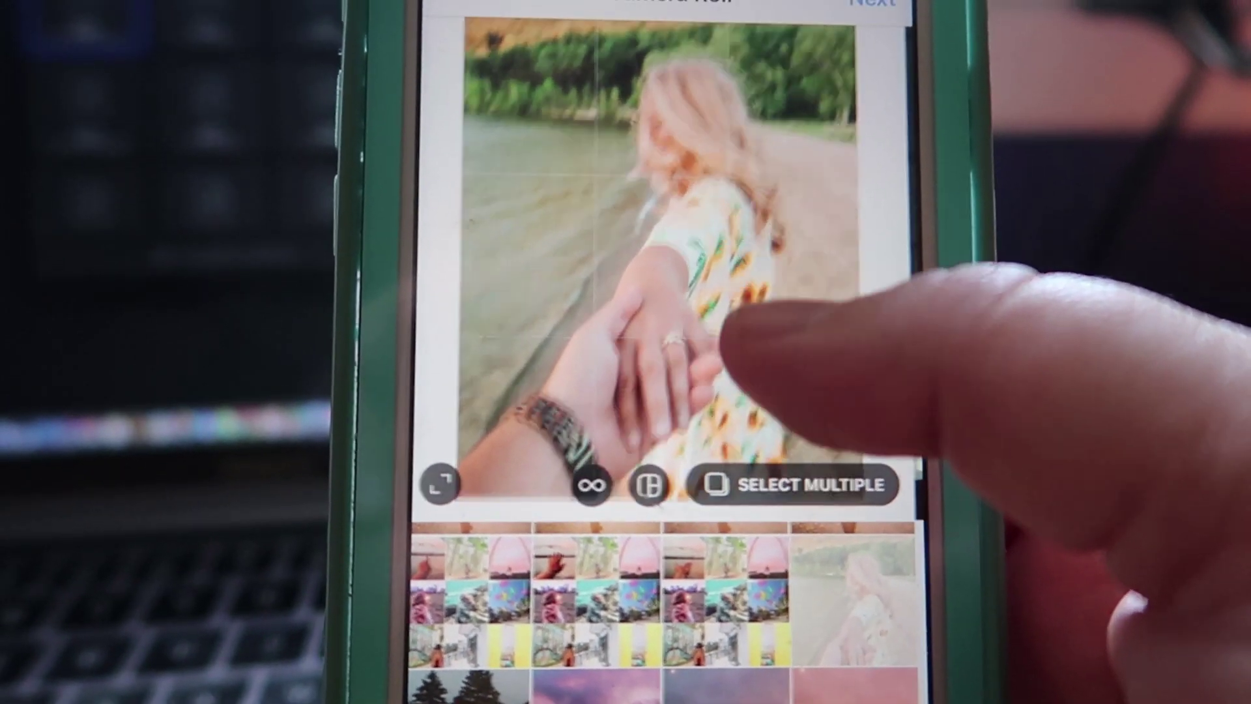
{"action": "mouse_move", "coordinate": [727, 352]}
{"action": "left_mouse_down"}
{"action": "mouse_move", "coordinate": [740, 475]}
{"action": "mouse_move", "coordinate": [812, 280]}
{"action": "left_mouse_up"}
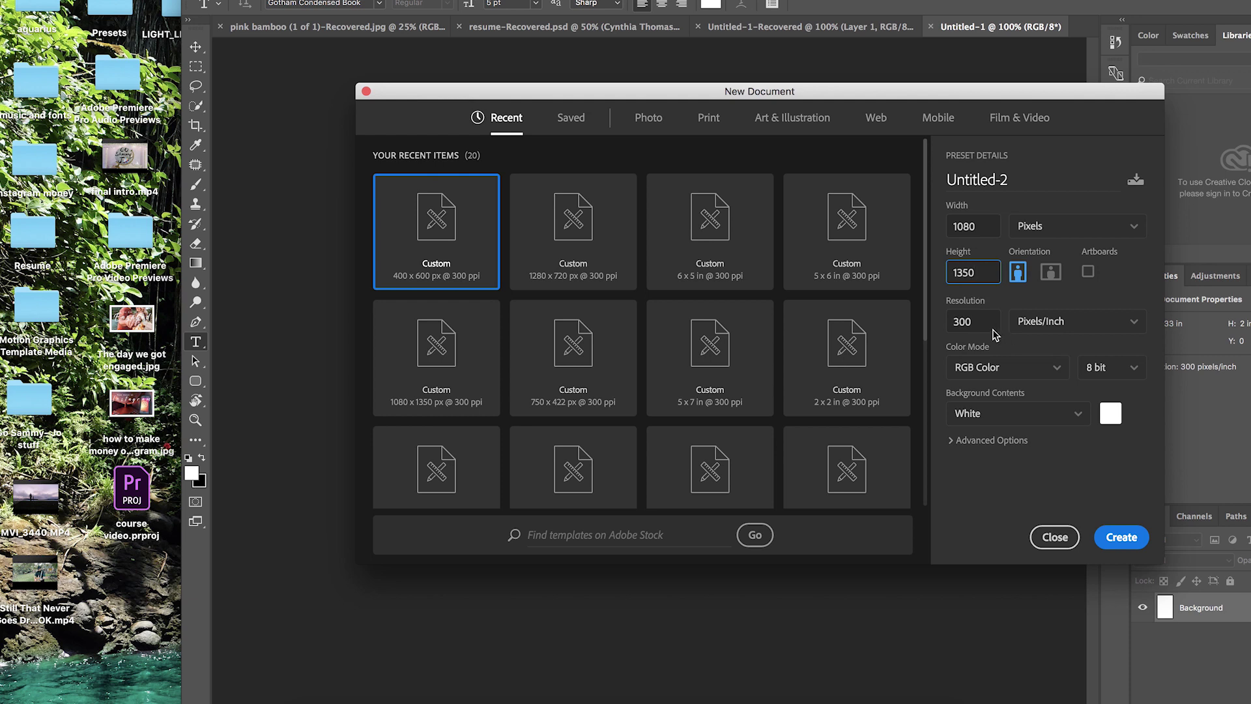
Step: Create the white 1080 × 1350 px, 300 ppi RGB document
{"action": "left_click", "coordinate": [1119, 531]}
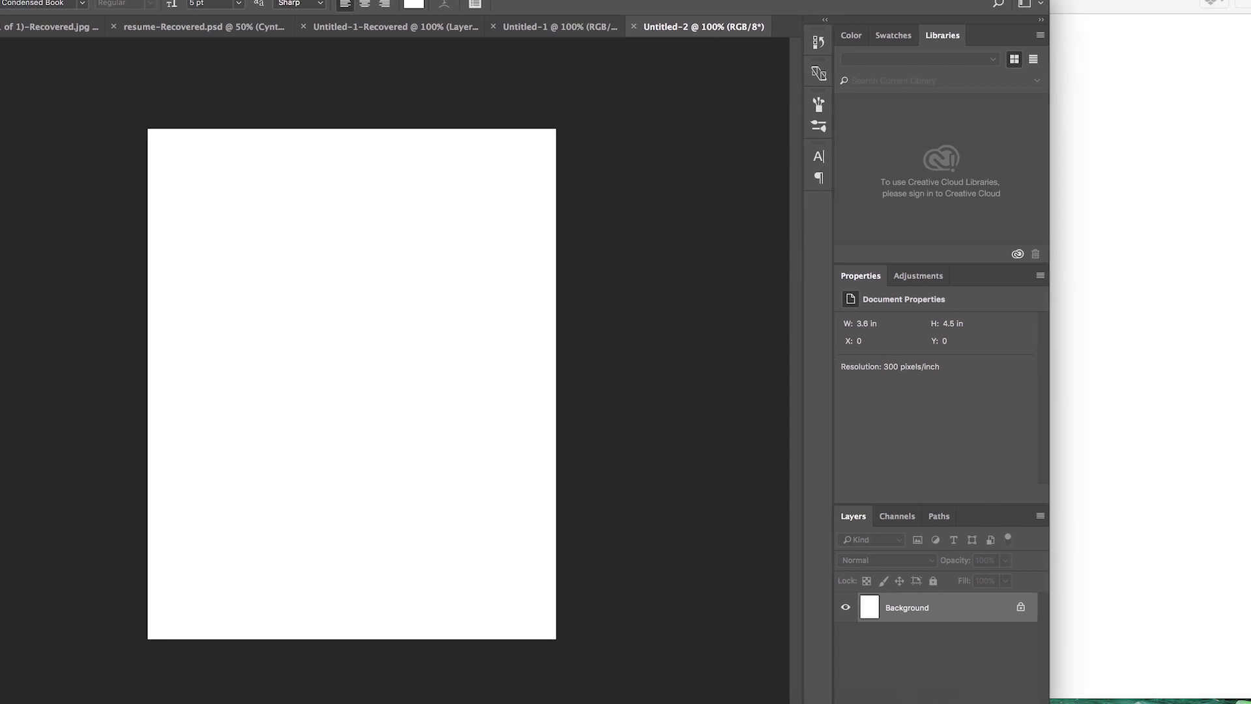
Step: Drag the sunset (53 of 53) photo from Finder onto the canvas and commit it
{"action": "left_click", "coordinate": [1102, 116]}
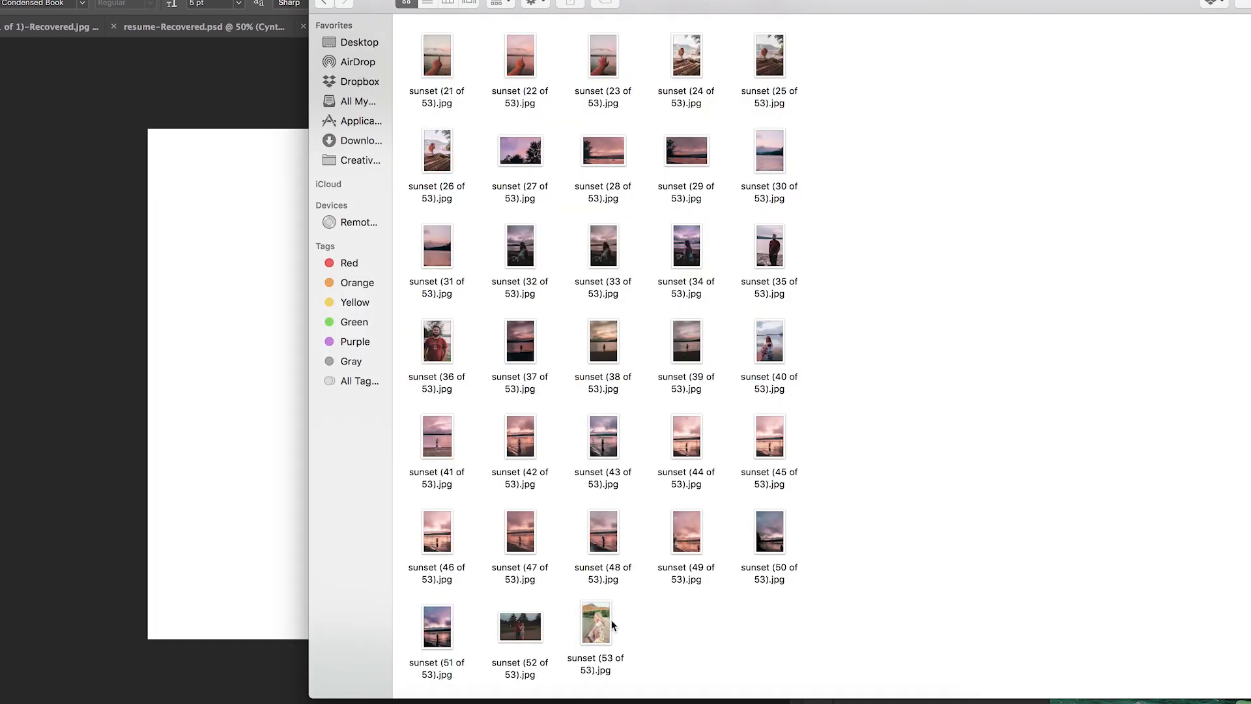
{"action": "left_click_drag", "start_coordinate": [612, 625], "coordinate": [251, 483]}
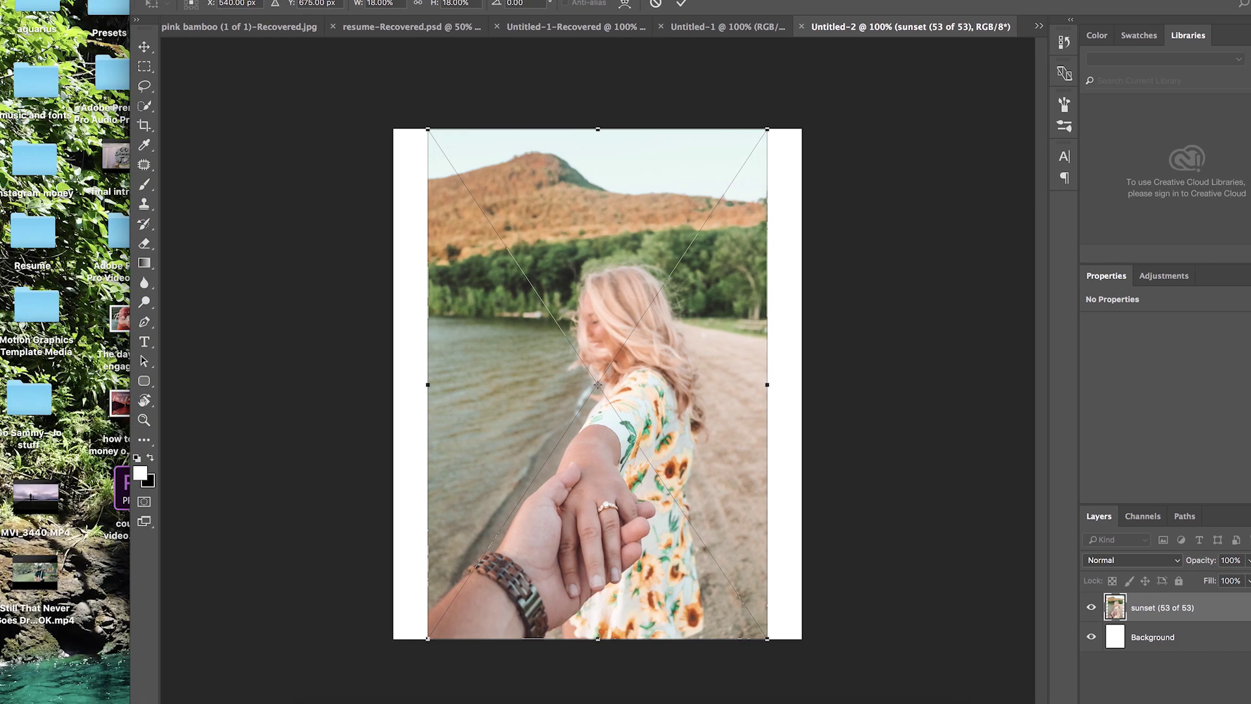
{"action": "key", "text": "Return"}
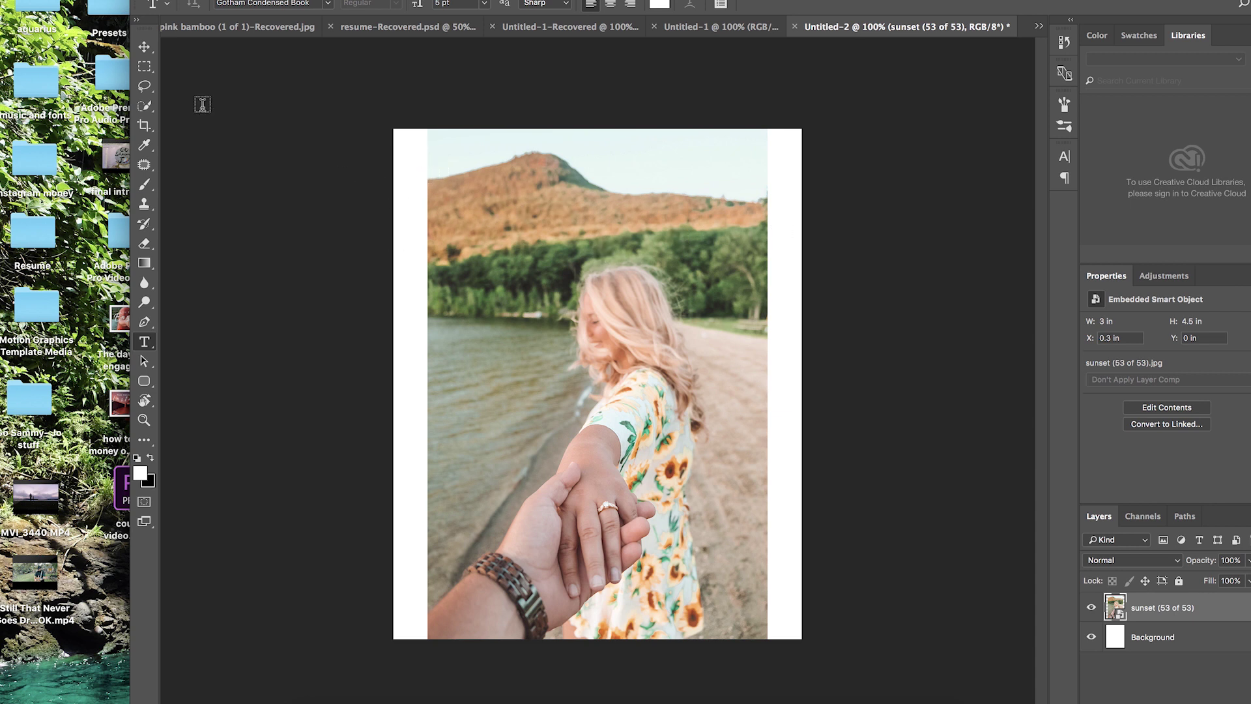
Step: Merge the placed photo down into the Background layer with Layer > Merge Down
{"action": "left_click", "coordinate": [145, 49]}
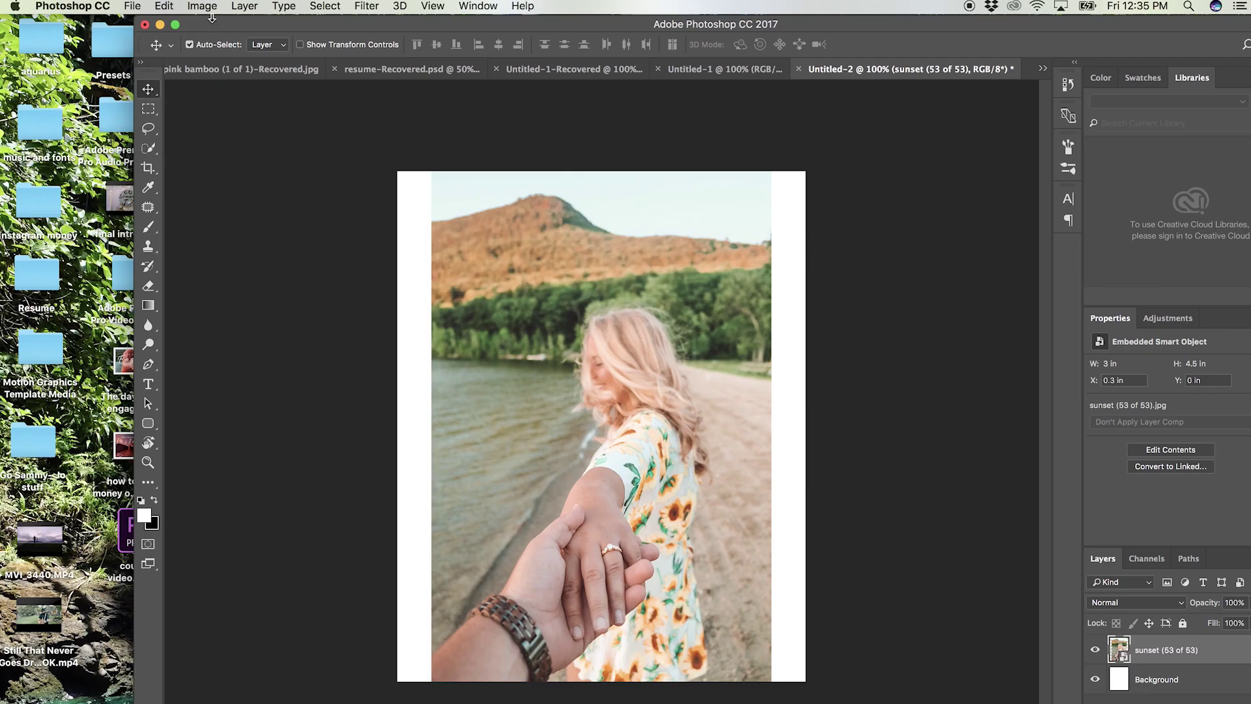
{"action": "left_click", "coordinate": [213, 6]}
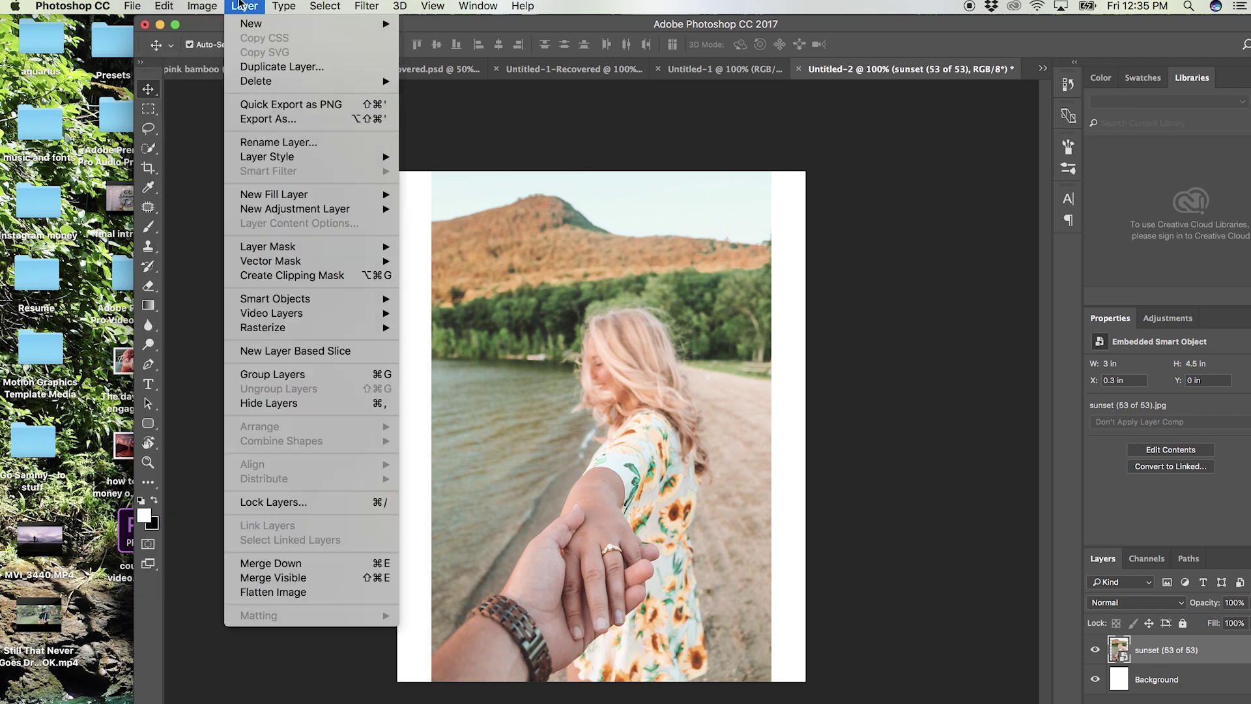
{"action": "left_click", "coordinate": [269, 564]}
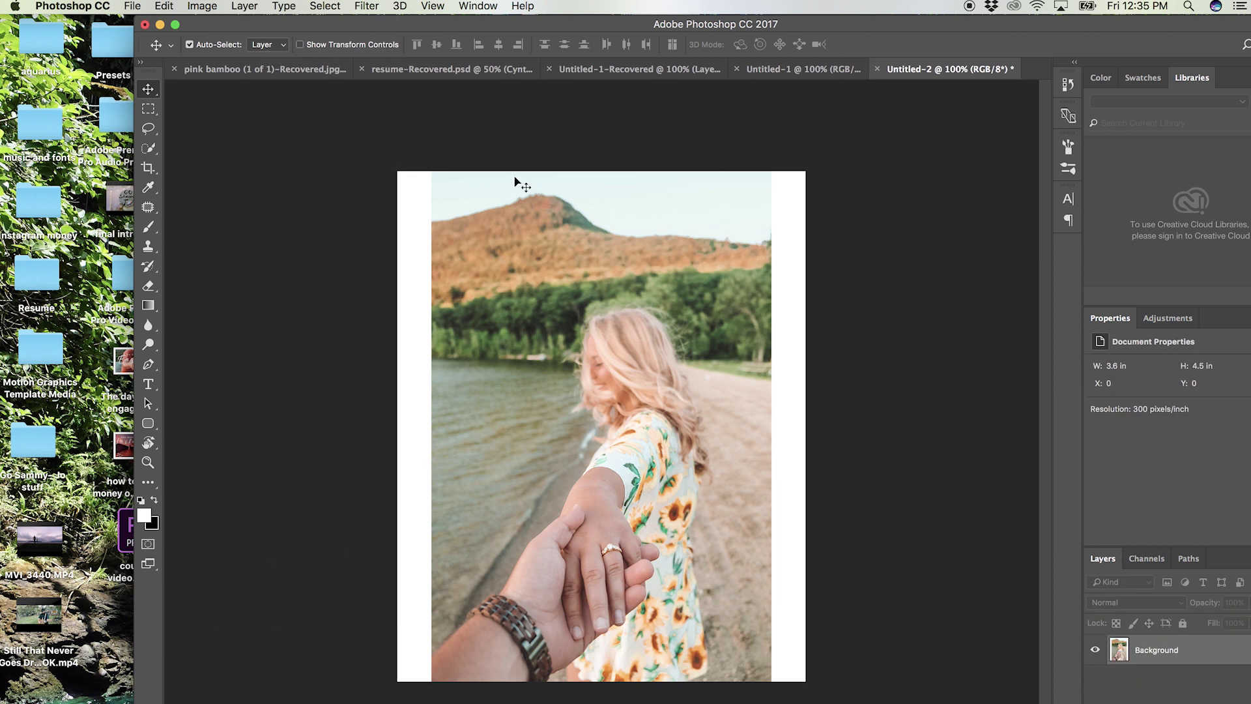
{"action": "left_click", "coordinate": [150, 110]}
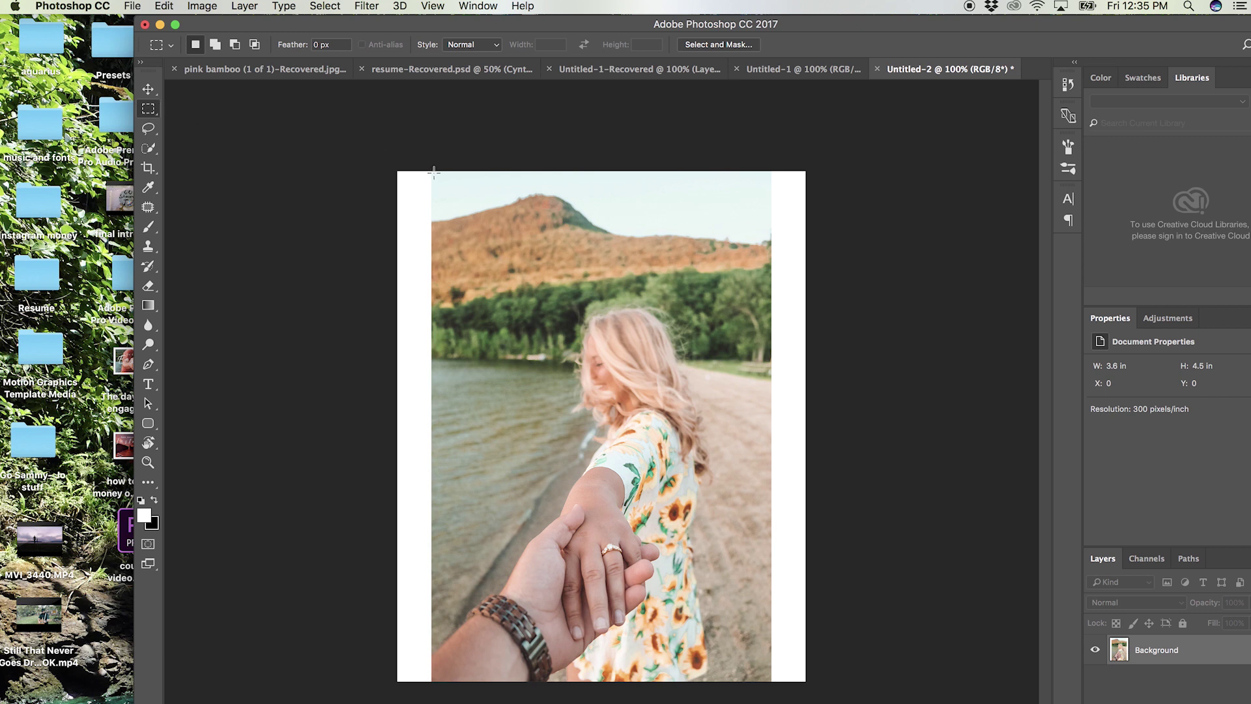
Step: Select the left white strip and Content-Aware fill it with lake and mountain scenery
{"action": "left_click_drag", "start_coordinate": [435, 169], "coordinate": [254, 701]}
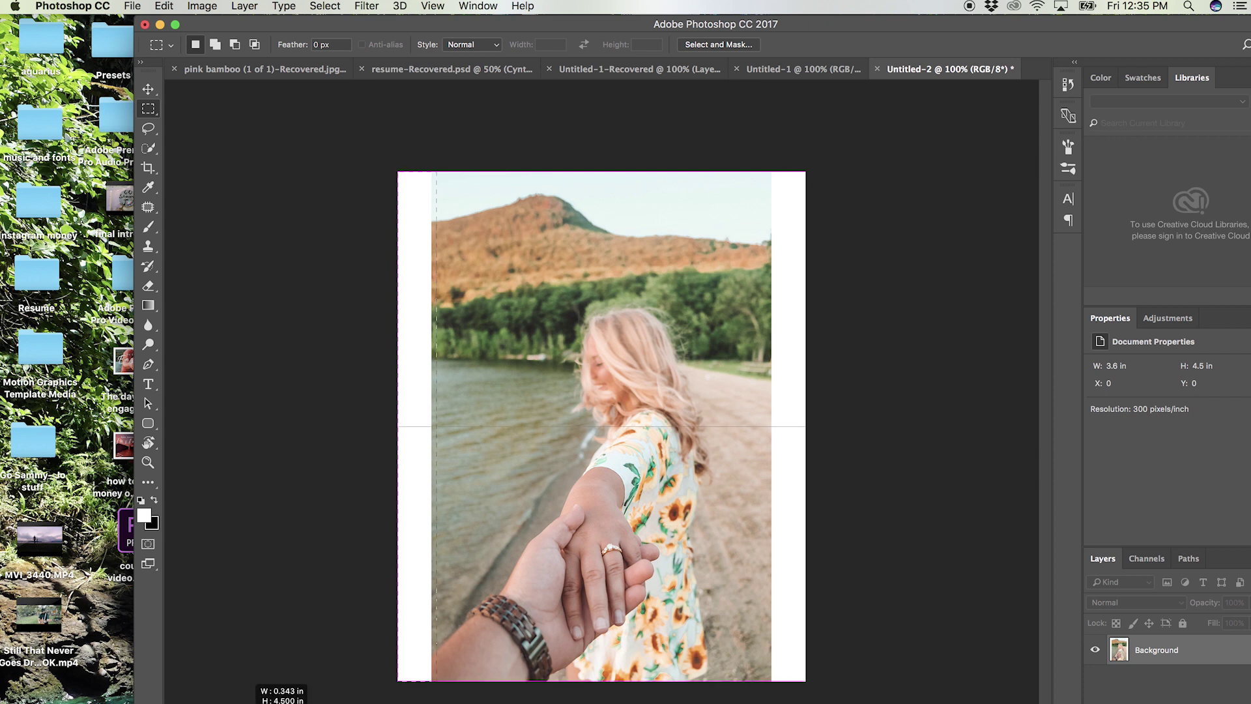
{"action": "left_click_drag", "start_coordinate": [255, 700], "coordinate": [257, 697]}
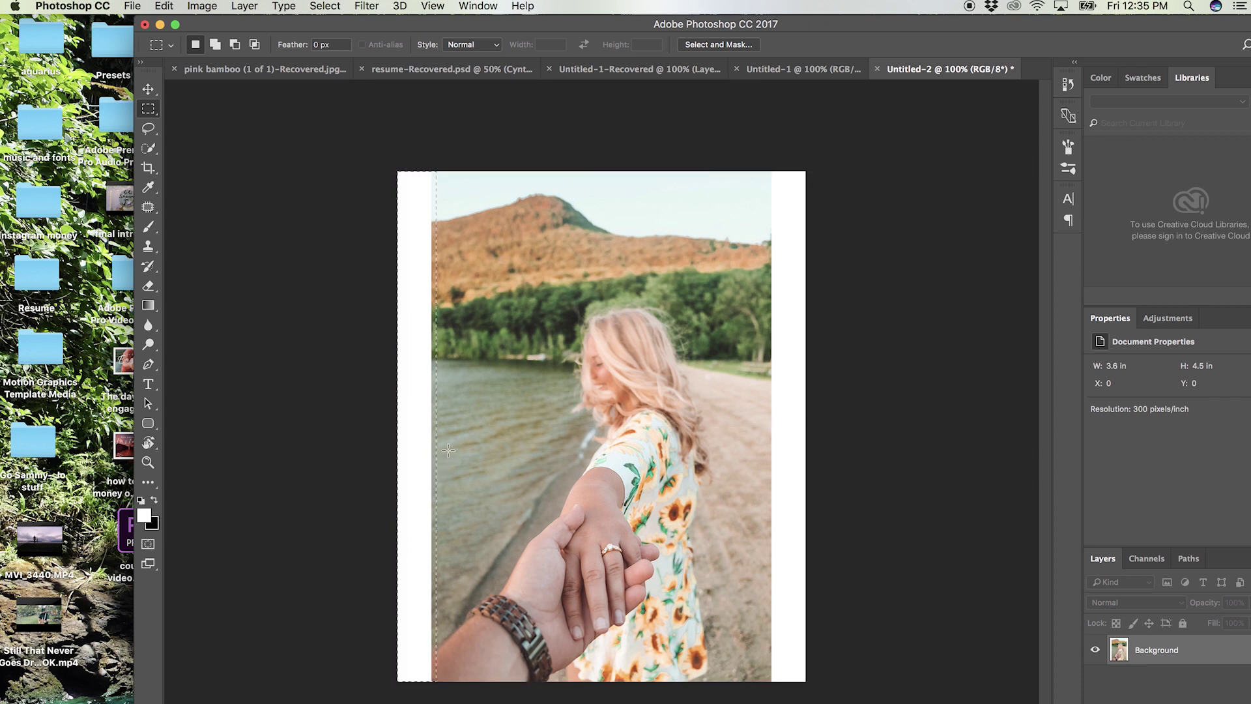
{"action": "left_click", "coordinate": [169, 6]}
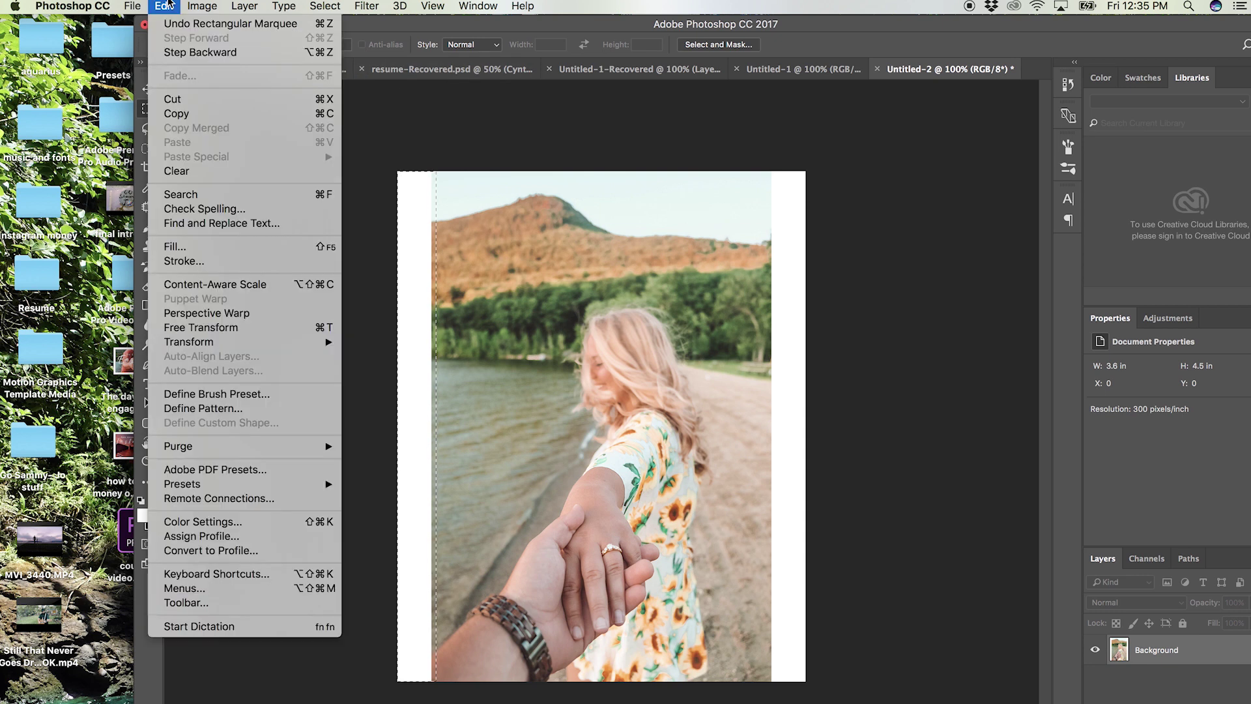
{"action": "left_click", "coordinate": [176, 247]}
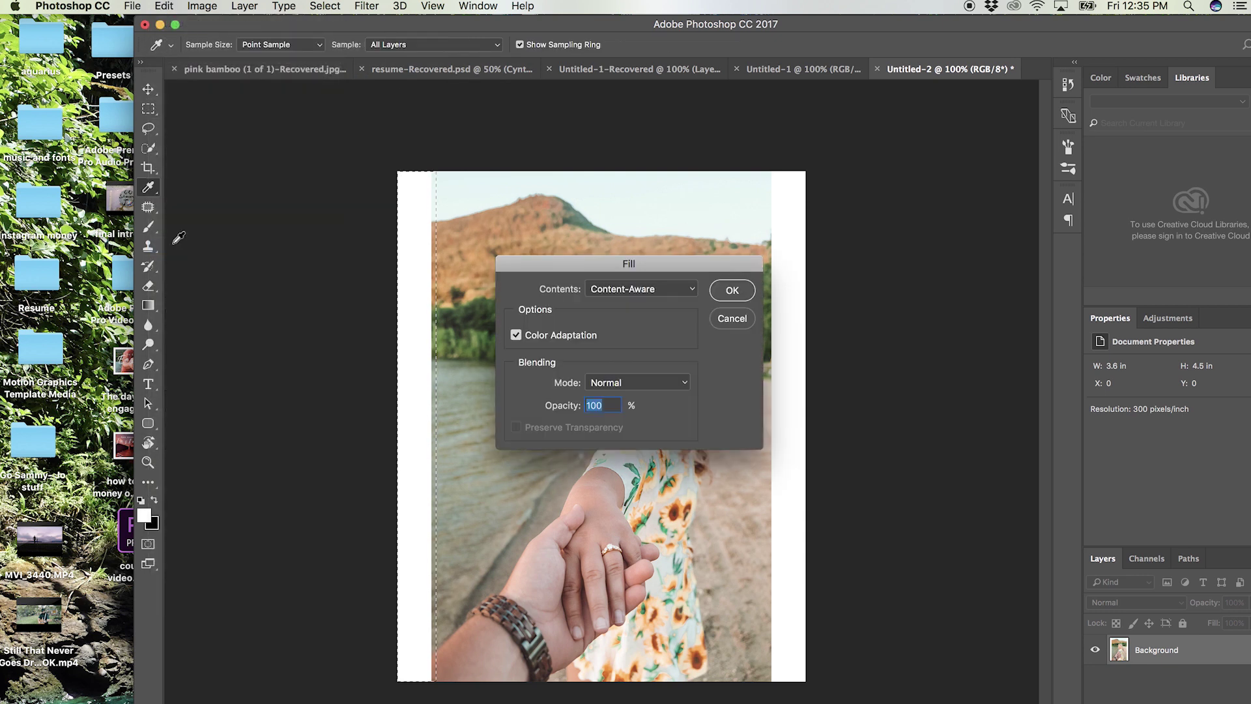
{"action": "left_click", "coordinate": [665, 288]}
{"action": "left_click", "coordinate": [728, 389]}
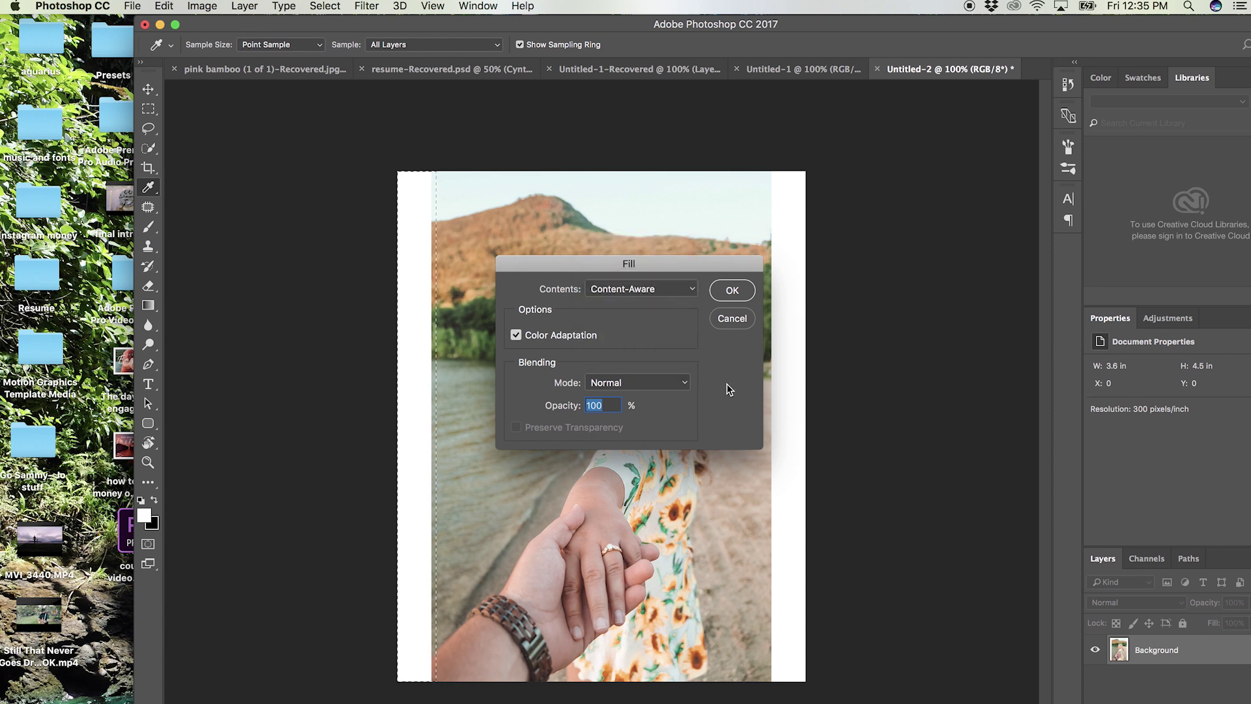
{"action": "left_click", "coordinate": [733, 289]}
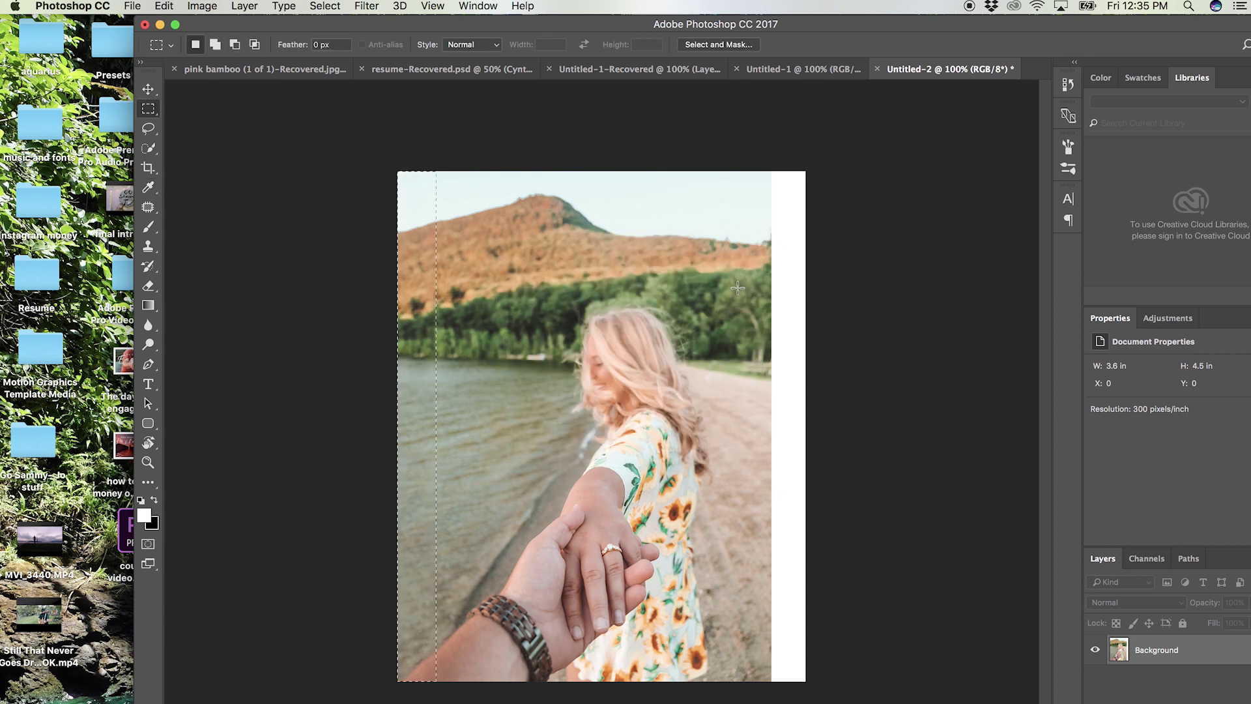
Step: Deselect, select the right white strip, and Content-Aware fill it with matching beach scenery
{"action": "left_click", "coordinate": [874, 307]}
{"action": "left_click_drag", "start_coordinate": [767, 167], "coordinate": [838, 701]}
{"action": "left_click", "coordinate": [164, 5]}
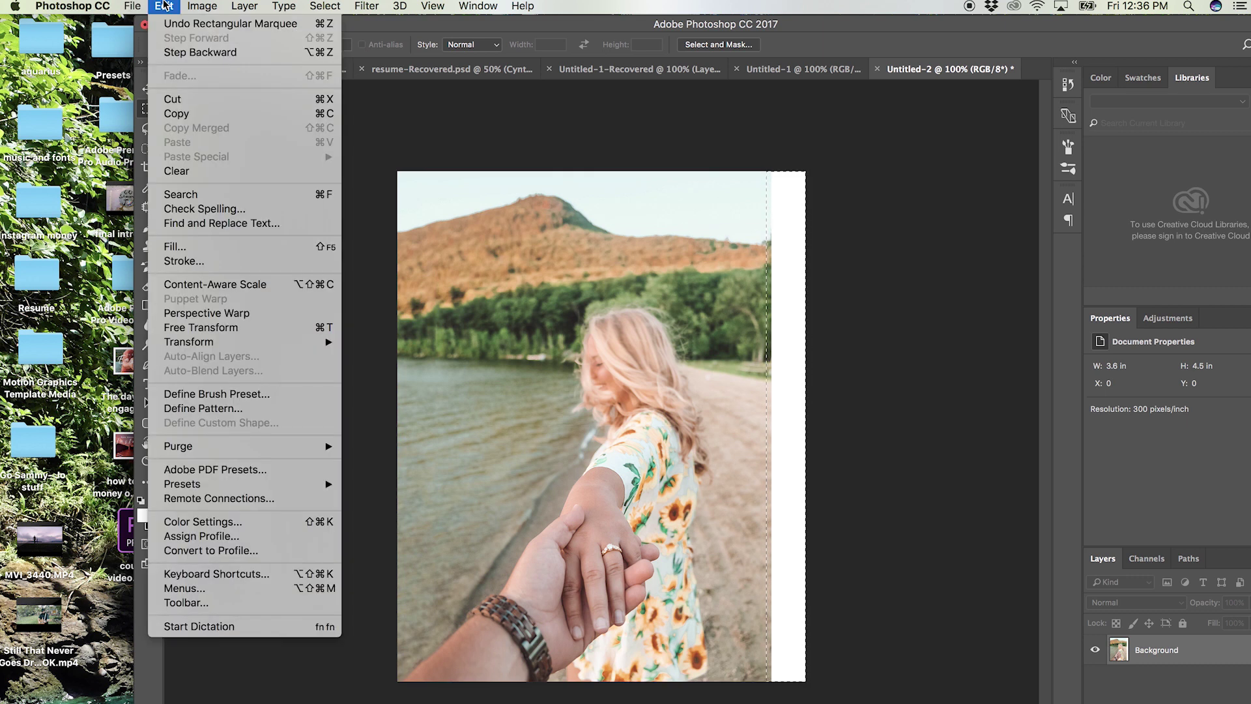
{"action": "left_click", "coordinate": [195, 252]}
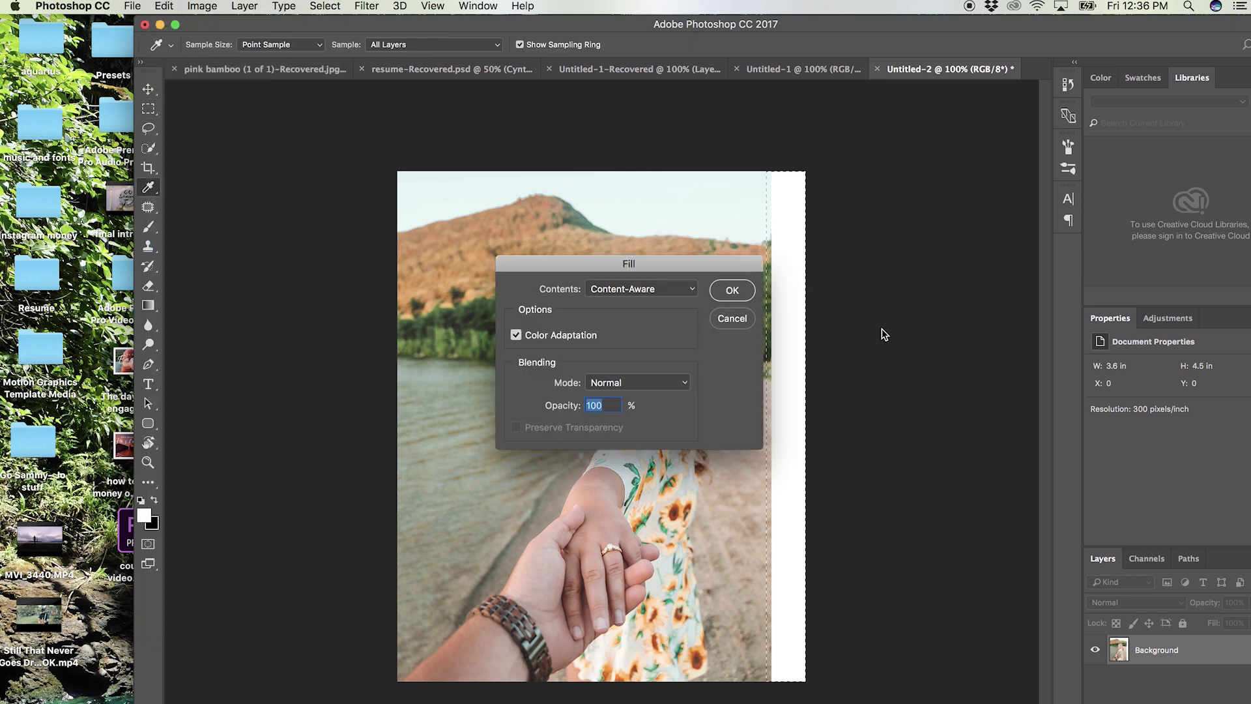
{"action": "left_click", "coordinate": [733, 291]}
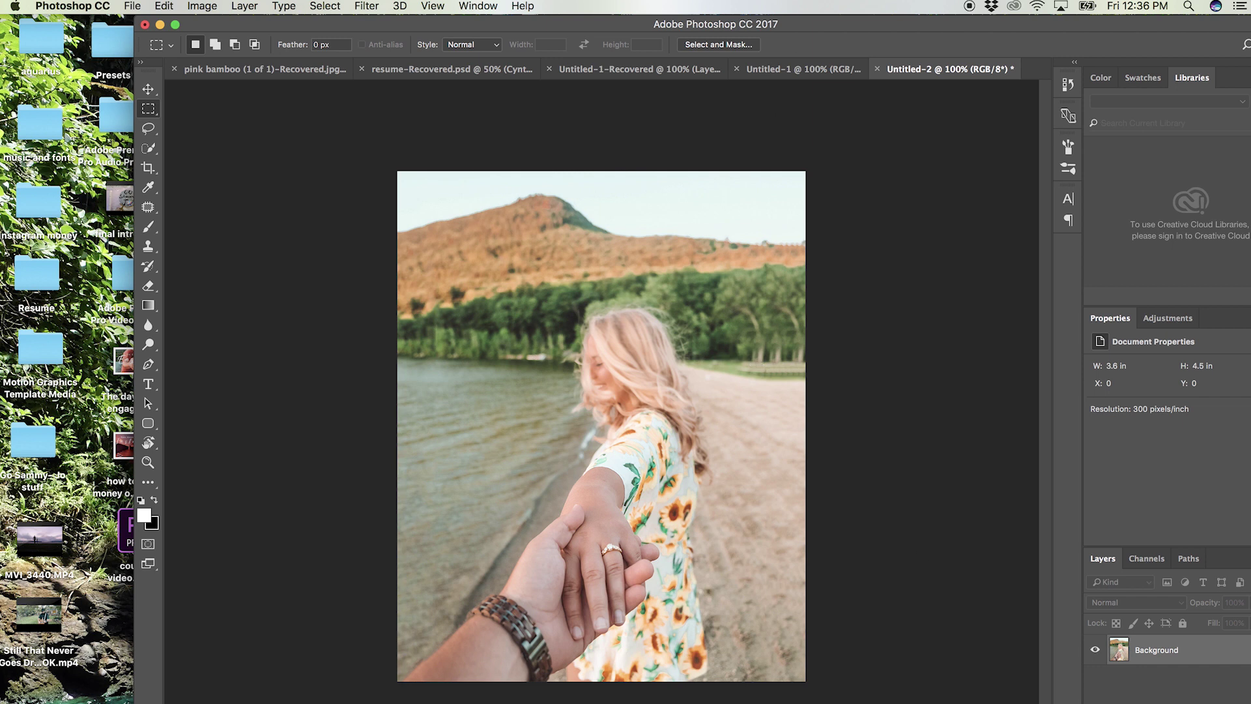
Step: Go to instagram.com in a new Chrome tab
{"action": "key", "text": "super+Tab"}
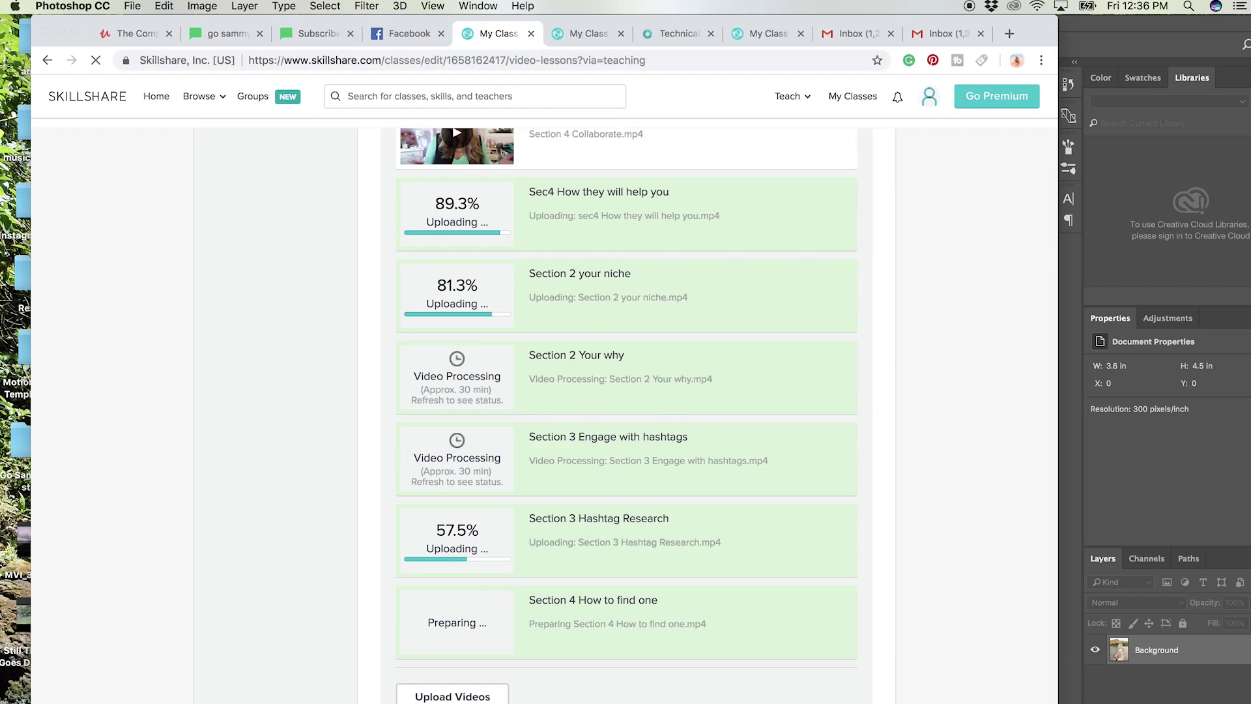
{"action": "left_click", "coordinate": [1007, 41]}
{"action": "type", "text": "instagram.com"}
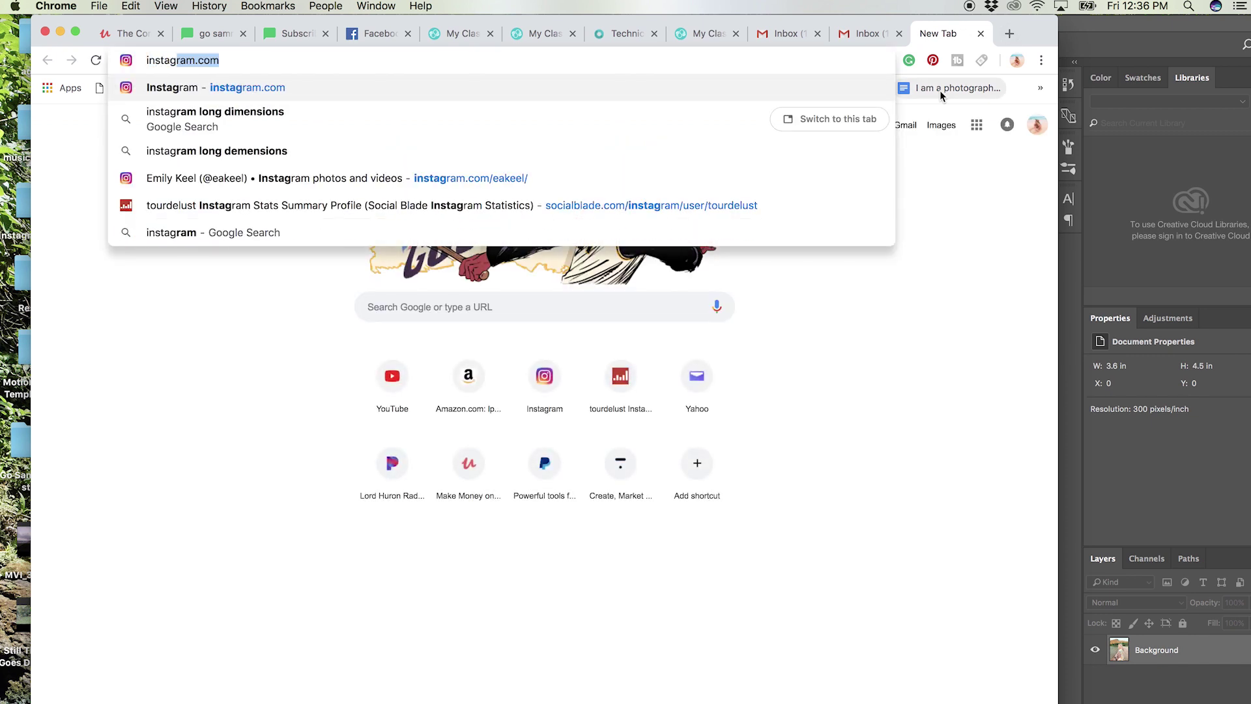
{"action": "key", "text": "Return"}
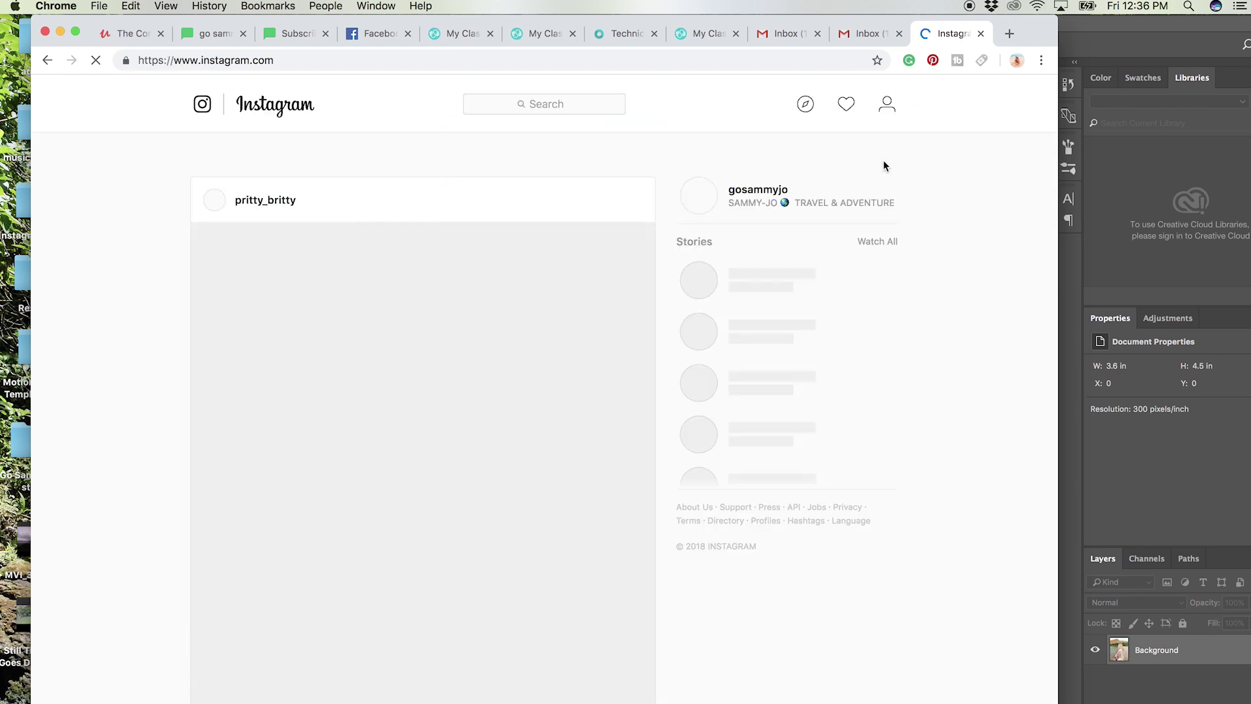
Step: Open your profile's beach engagement post to view it uncropped, then close it
{"action": "left_click", "coordinate": [885, 107]}
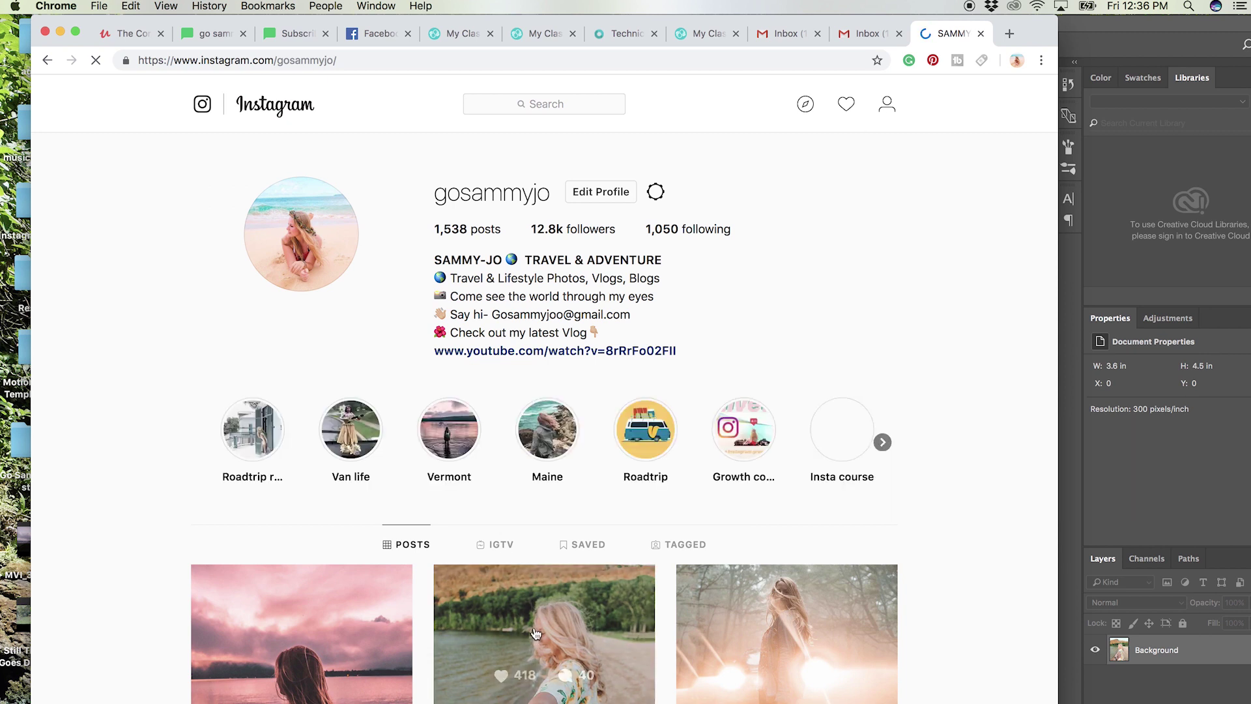
{"action": "left_click", "coordinate": [574, 632]}
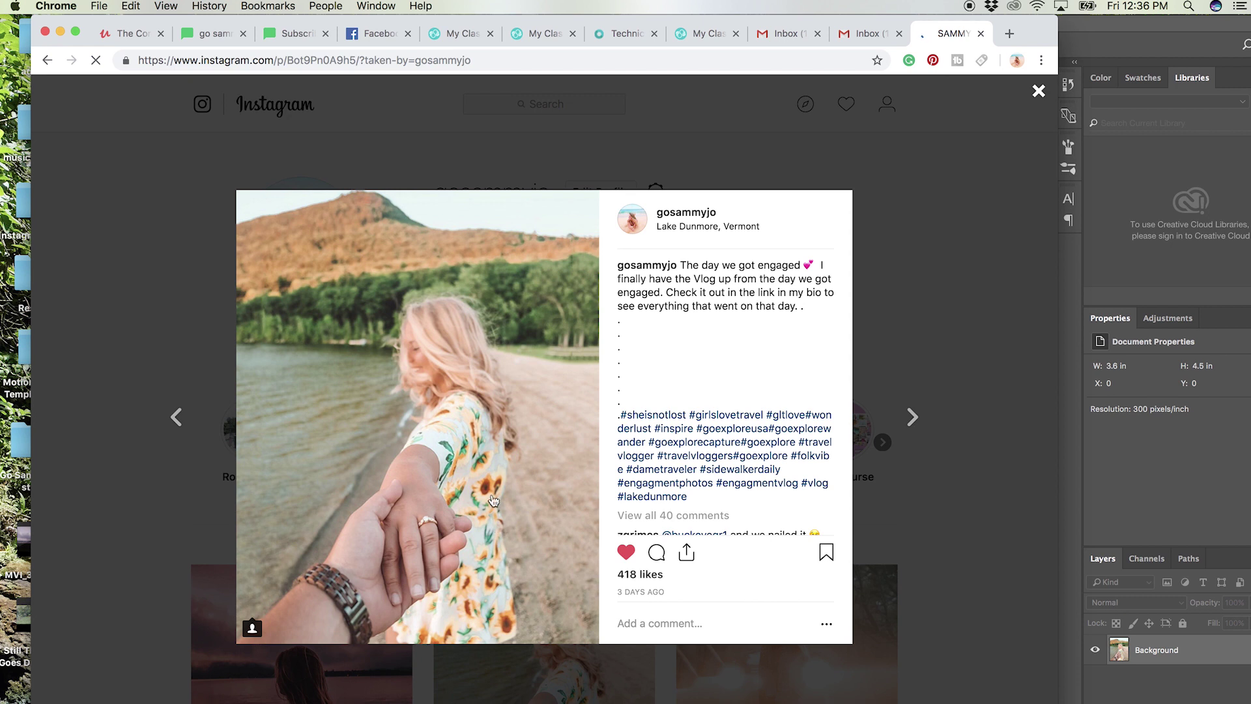
{"action": "left_click", "coordinate": [1002, 307]}
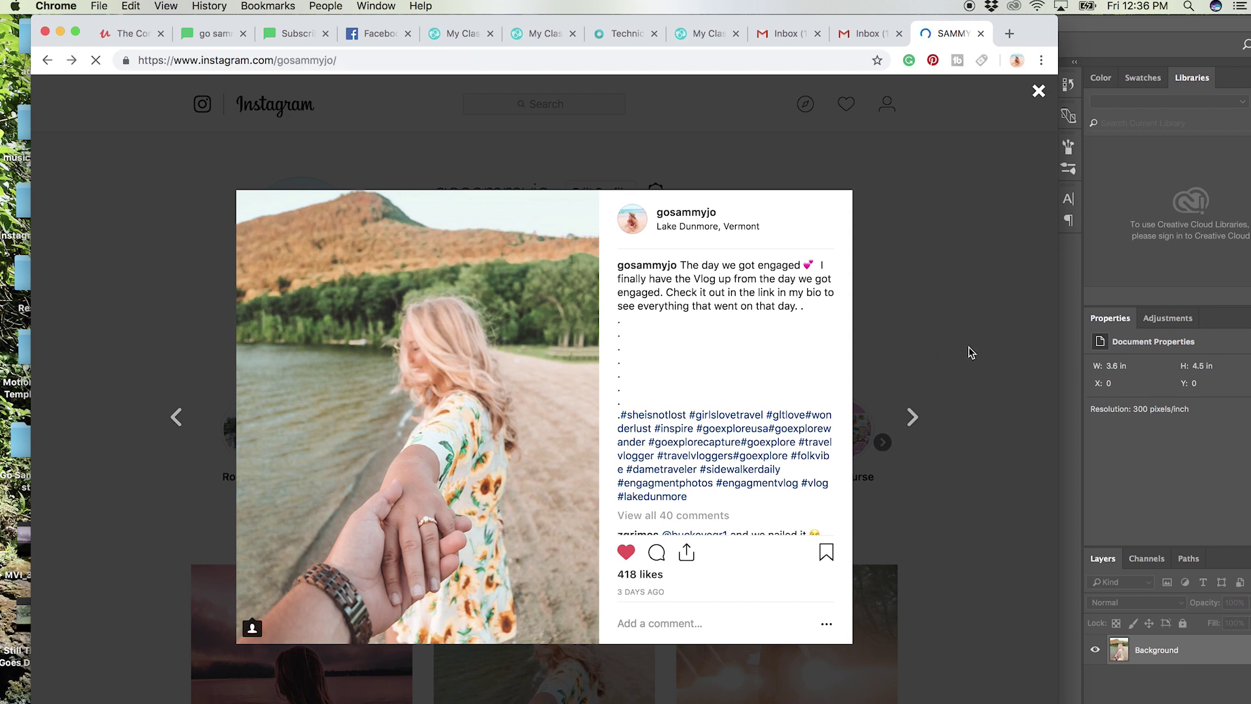